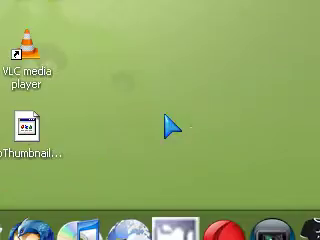
Step: Choose a theme from the Theme list in RocketDock's Dock Settings and confirm
click(228, 98)
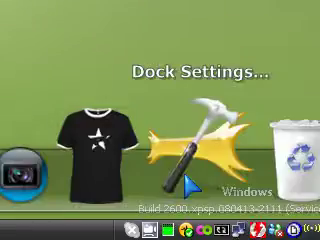
click(192, 180)
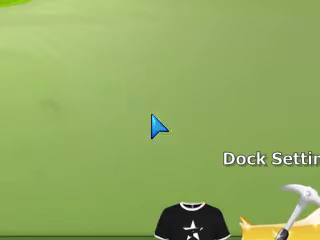
click(127, 92)
drag(127, 92, 172, 122)
click(177, 126)
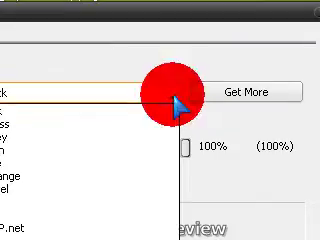
click(173, 95)
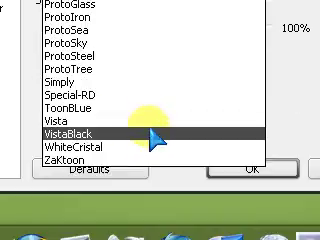
click(155, 135)
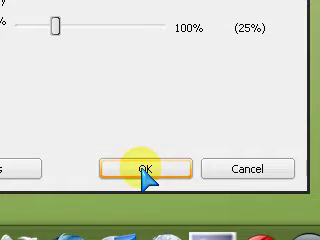
click(145, 170)
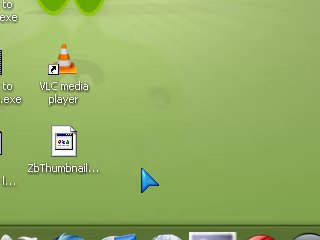
Step: Restore the Firefox window and focus the Google search box
click(116, 146)
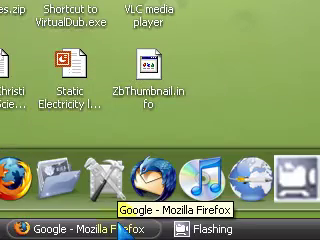
click(125, 230)
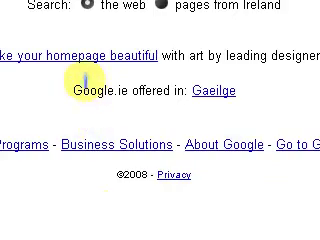
click(128, 88)
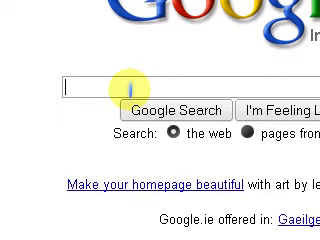
text(rocketdoc)
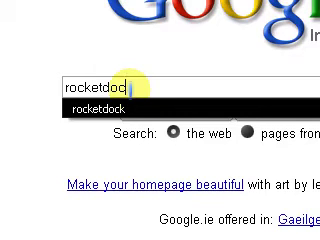
text(k)
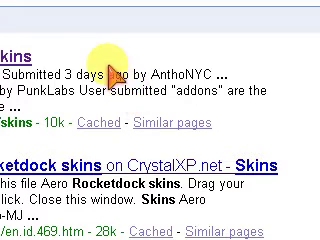
scroll(112, 72, up, 3)
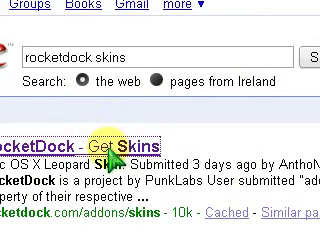
Step: Open the RocketDock Get Skins result and select a skin's description text
click(110, 150)
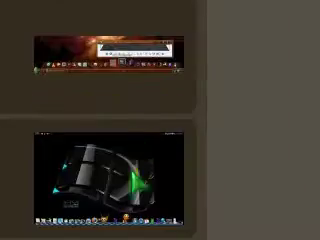
scroll(150, 130, down, 2)
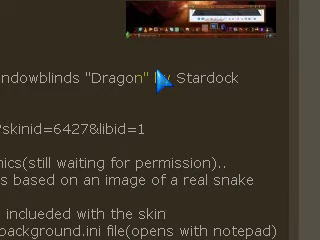
drag(165, 122, 120, 160)
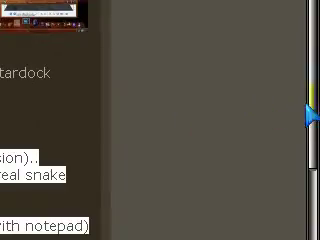
click(310, 140)
drag(312, 148, 300, 108)
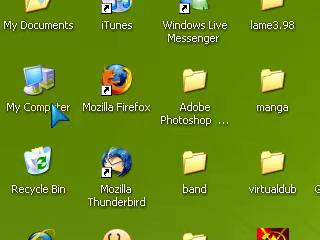
Step: Open My Computer, then Local Disk (C:), then the Program Files folder
click(50, 110)
double_click(57, 112)
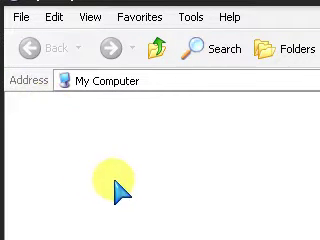
click(230, 62)
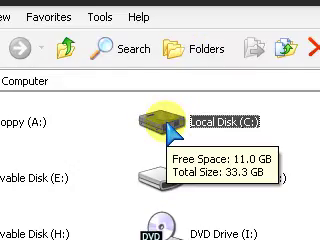
double_click(162, 120)
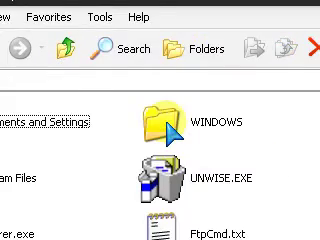
click(105, 185)
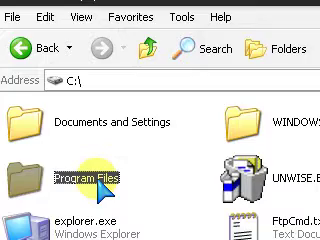
double_click(105, 185)
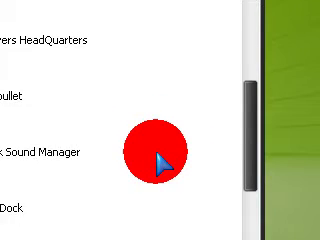
drag(158, 160, 145, 175)
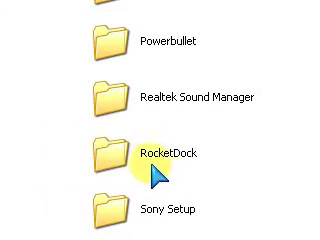
Step: Open the RocketDock folder and its Skins subfolder
click(140, 155)
double_click(145, 160)
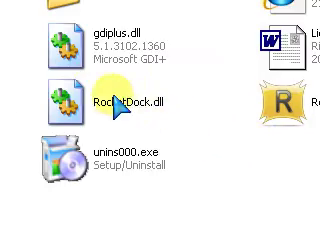
click(72, 72)
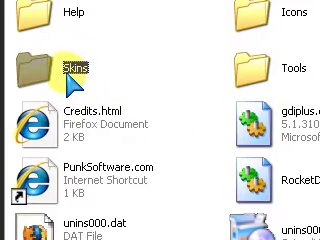
double_click(72, 72)
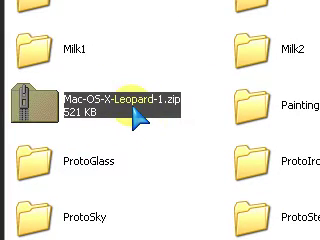
Step: Extract Mac-OS-X-Leopard-1.zip in place with 7-Zip and delete the zip
right_click(138, 118)
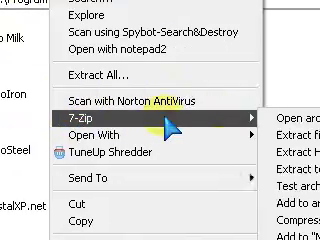
mouse_move(90, 115)
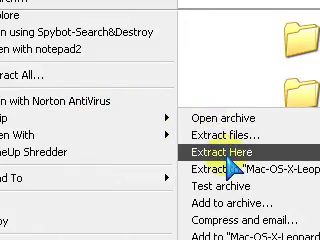
click(222, 152)
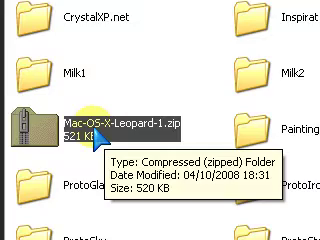
key(Delete)
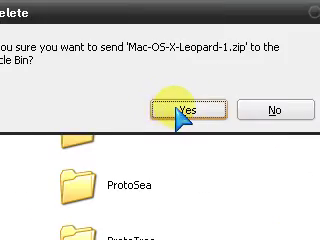
Step: Confirm the zip deletion and apply the Mac OS X Leopard theme in Dock Settings
click(184, 112)
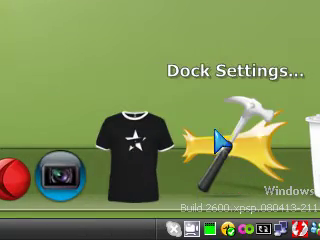
click(218, 142)
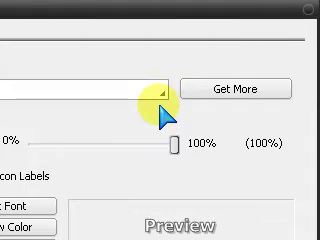
click(162, 97)
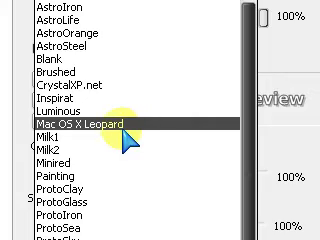
click(118, 124)
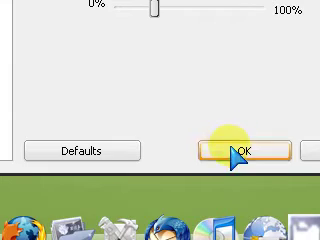
click(240, 152)
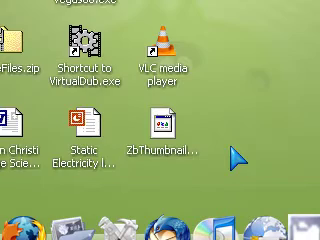